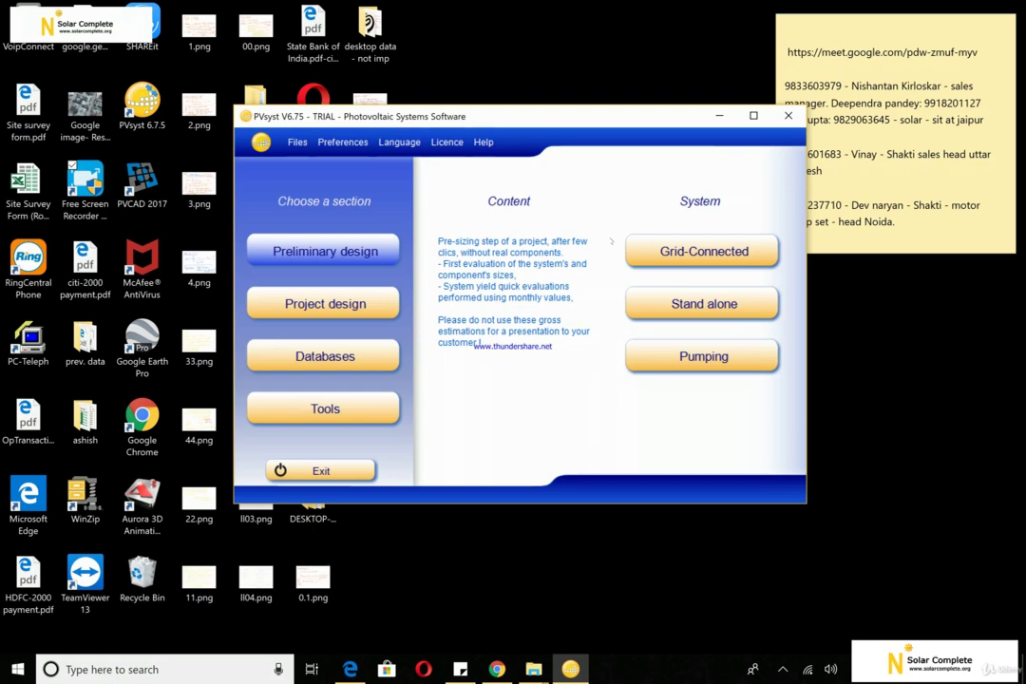
- Start a grid-connected preliminary design and accept the Delhi/Safdarjung site in India as the project location
{"action": "left_click", "coordinate": [653, 250]}
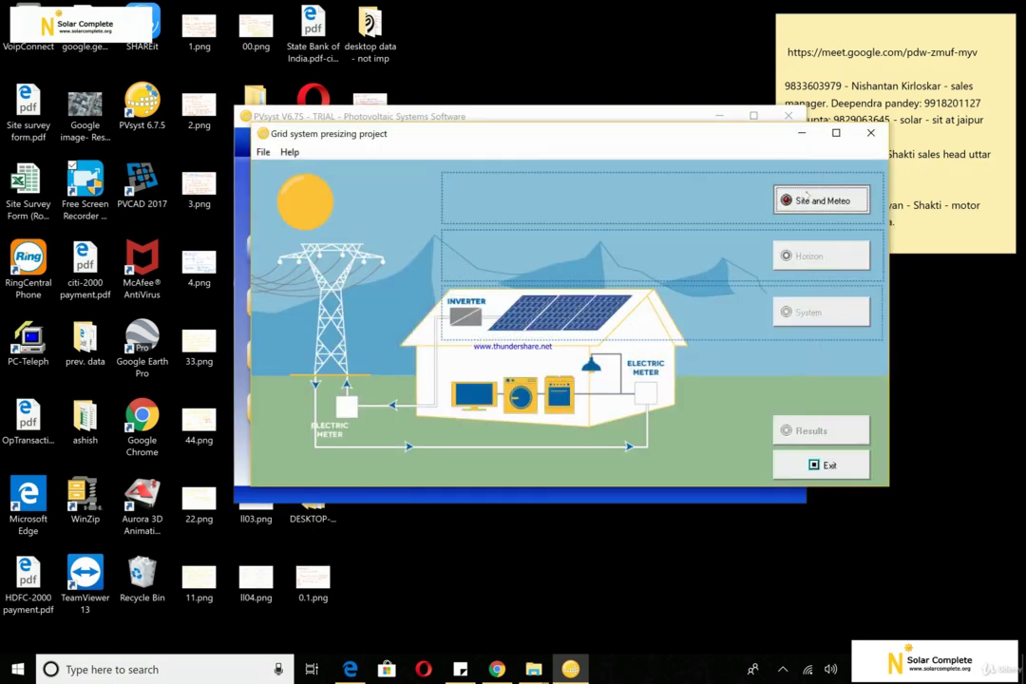
{"action": "left_click", "coordinate": [805, 198]}
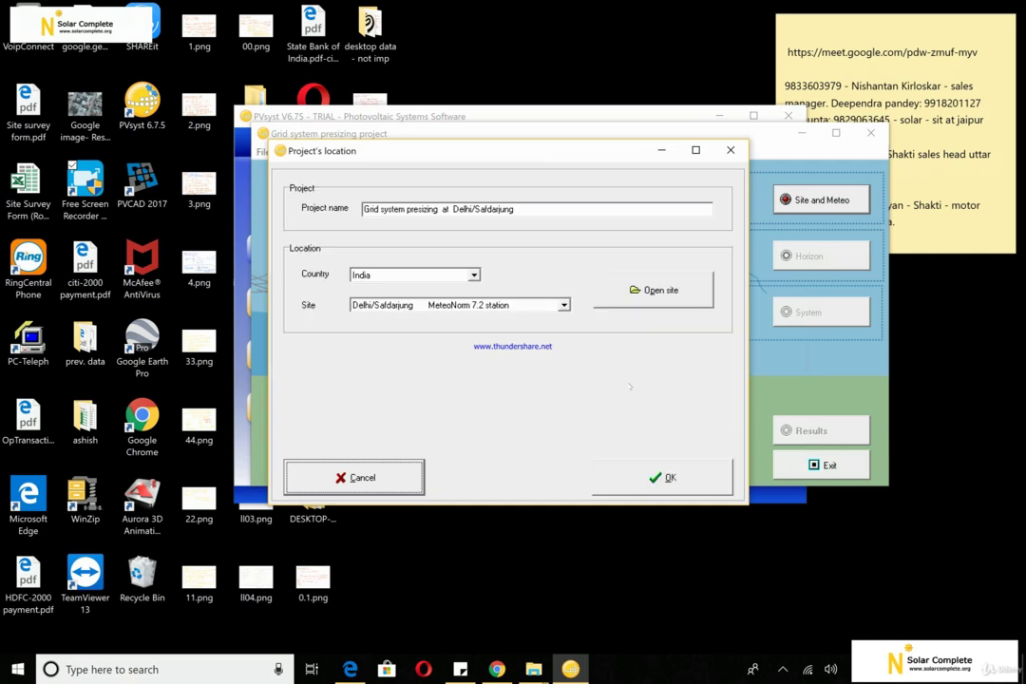
{"action": "left_click", "coordinate": [671, 477]}
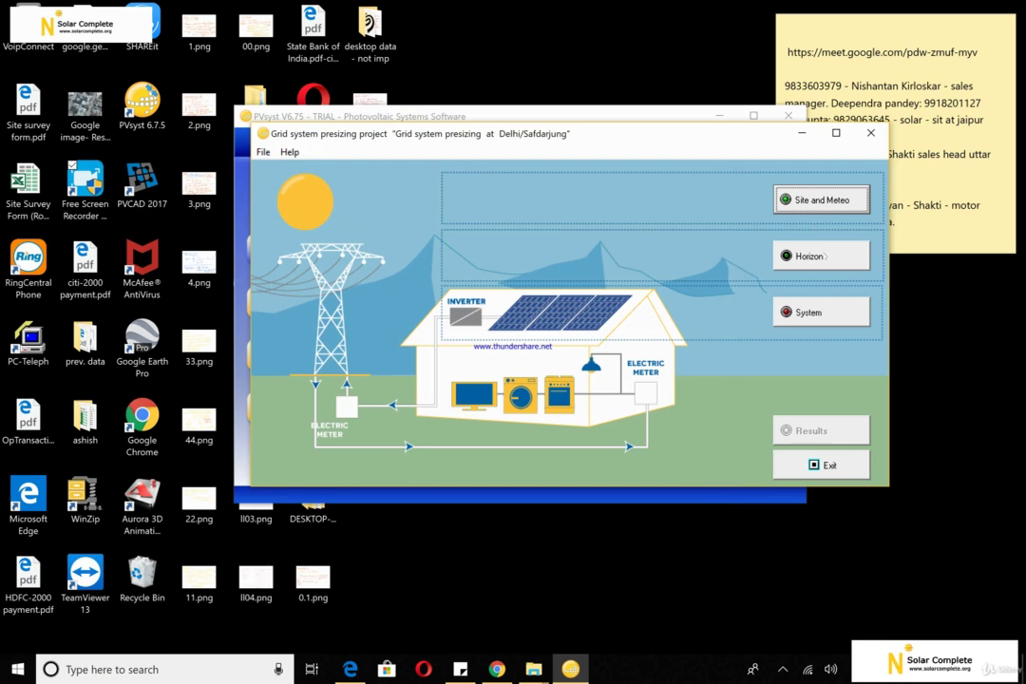
- Examine the horizon line drawing and the sun paths diagram for the Delhi/Safdarjung site
{"action": "left_click", "coordinate": [821, 256]}
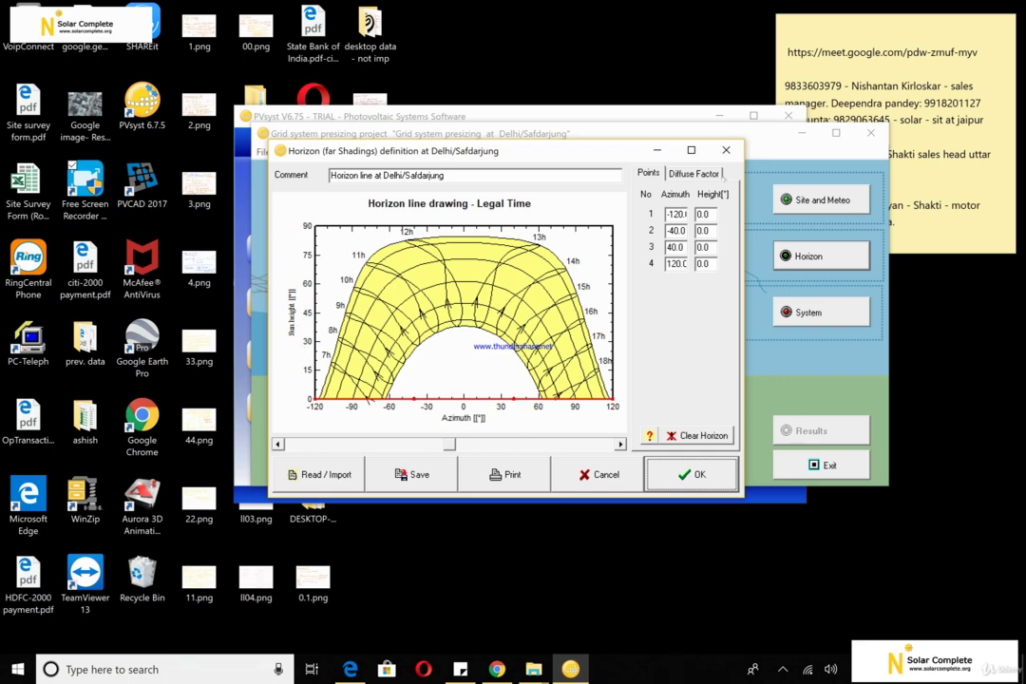
{"action": "left_click", "coordinate": [726, 148]}
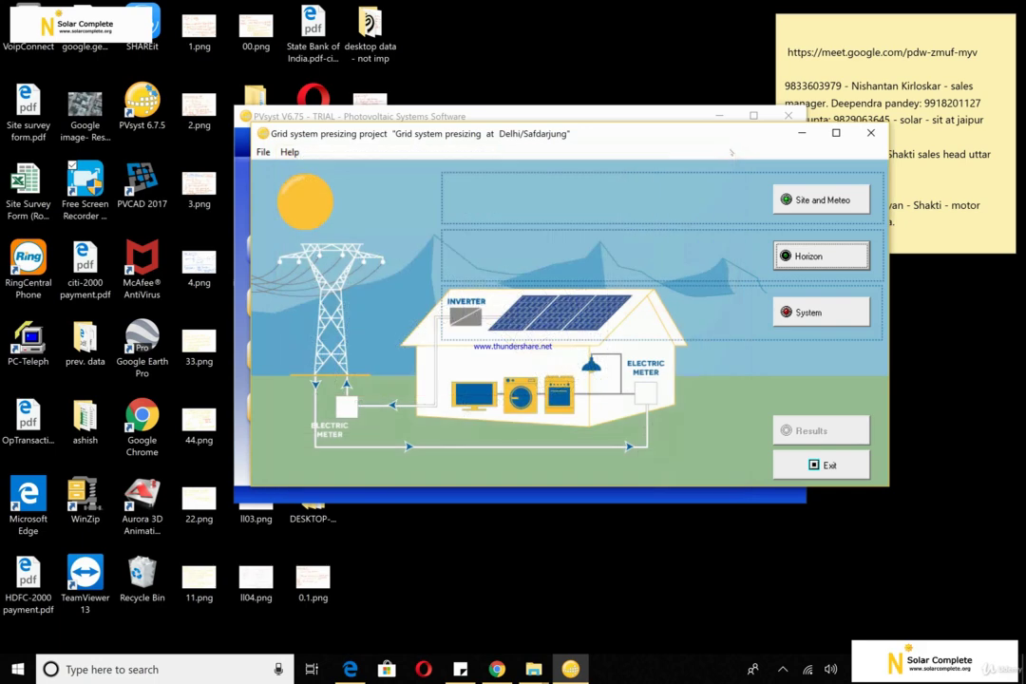
{"action": "left_click", "coordinate": [823, 201]}
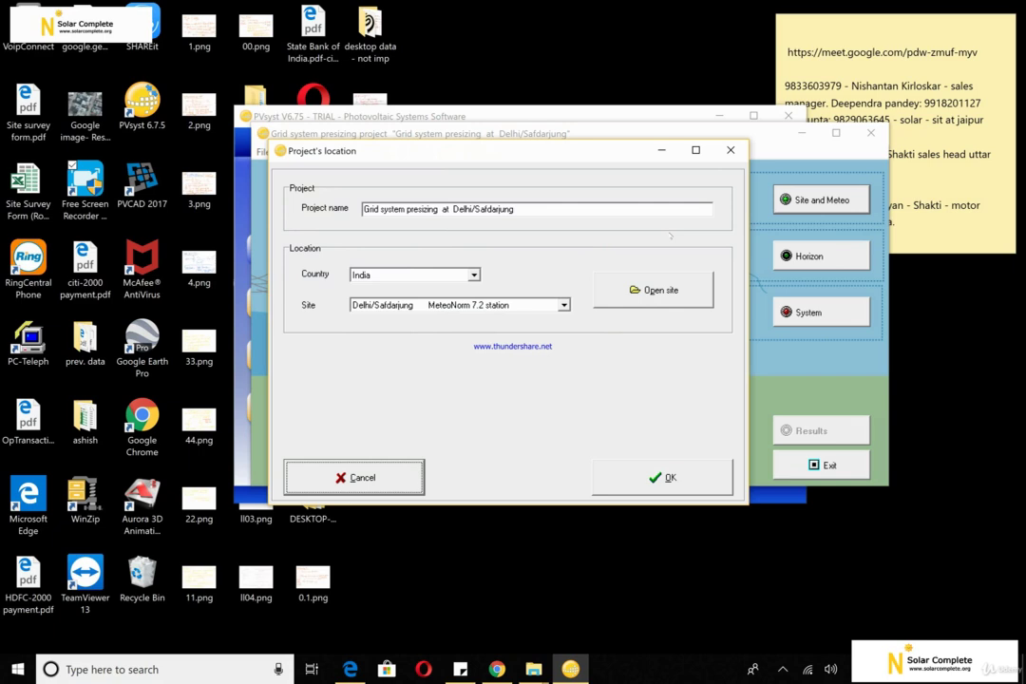
{"action": "left_click", "coordinate": [671, 298]}
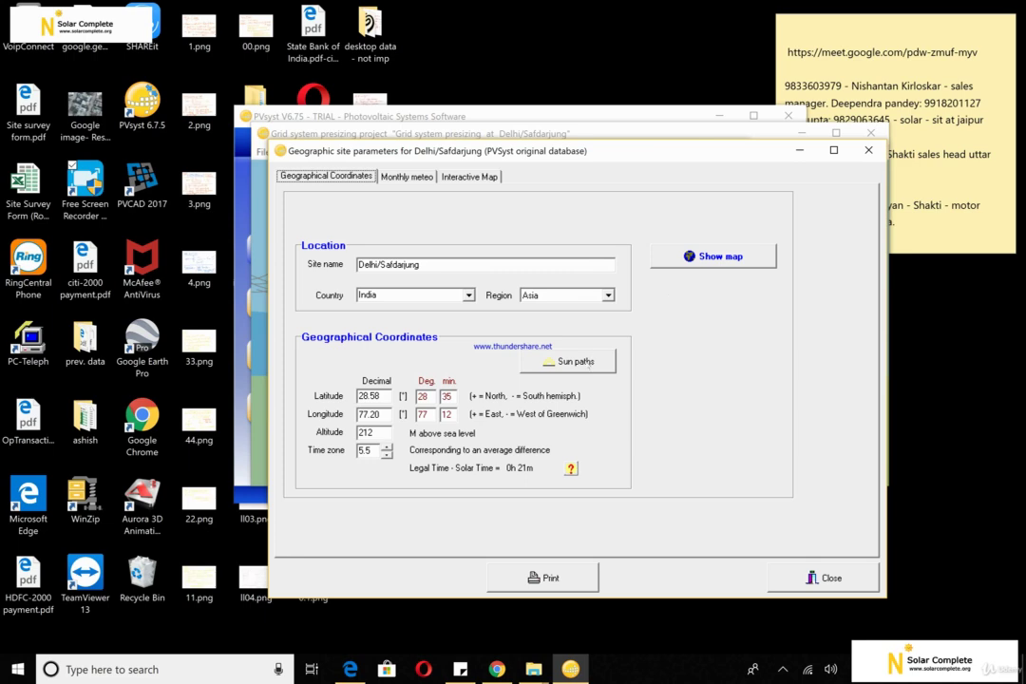
{"action": "left_click", "coordinate": [588, 361]}
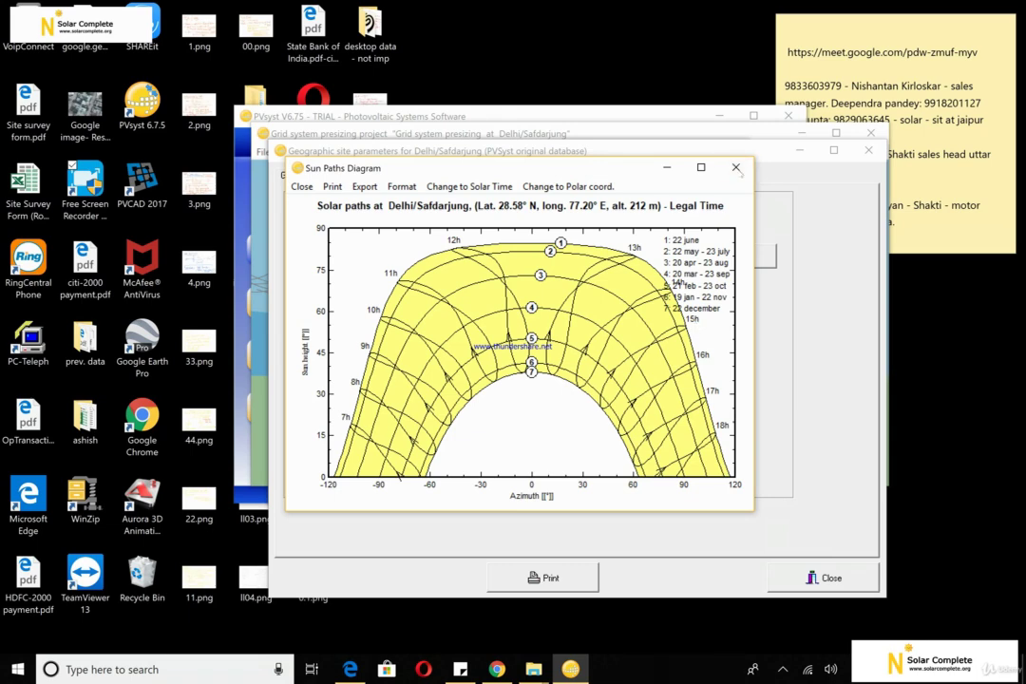
{"action": "left_click", "coordinate": [736, 168]}
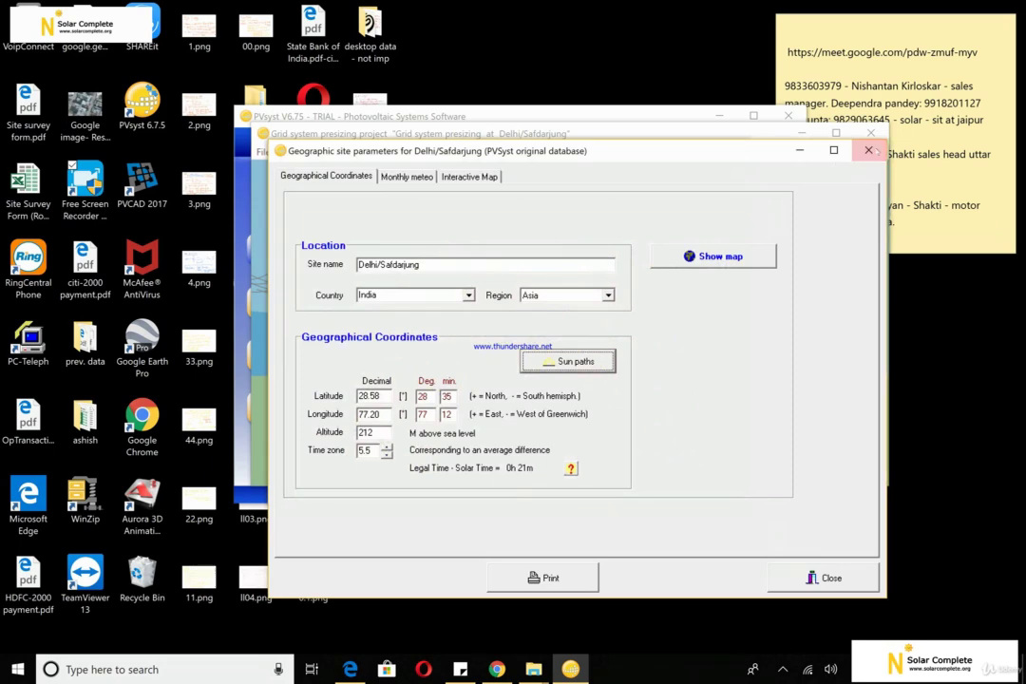
{"action": "key", "text": "Escape"}
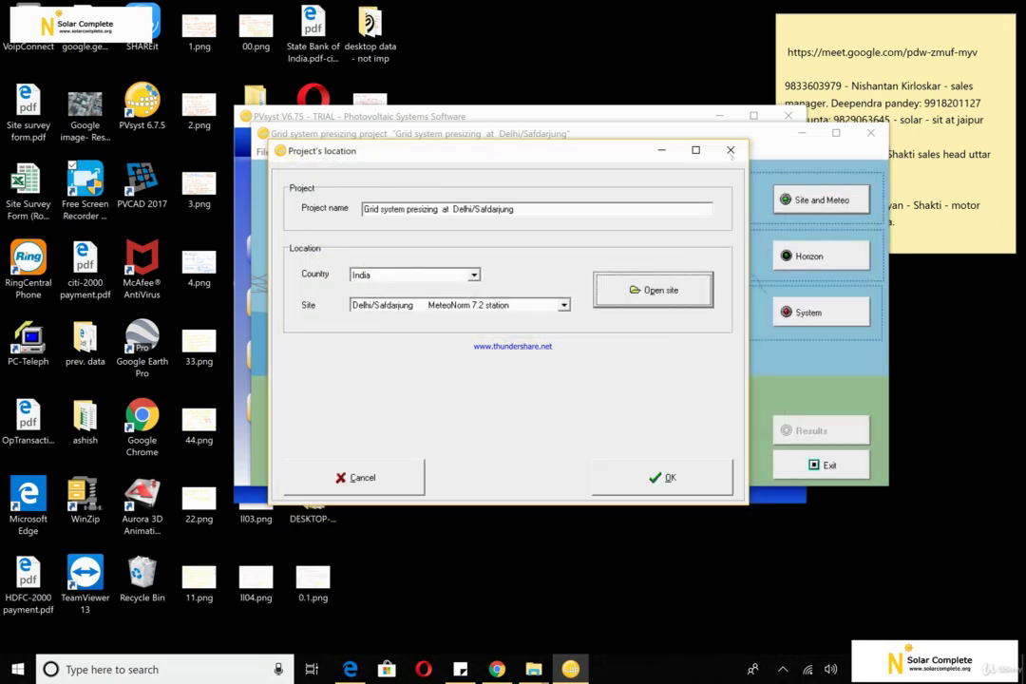
{"action": "left_click", "coordinate": [730, 150]}
- Add horizon points at about azimuth/height 52/15, -58/12, -75/12, -90/14, -101/15 and -108/17 degrees to the far-shading definition
{"action": "left_click", "coordinate": [814, 255]}
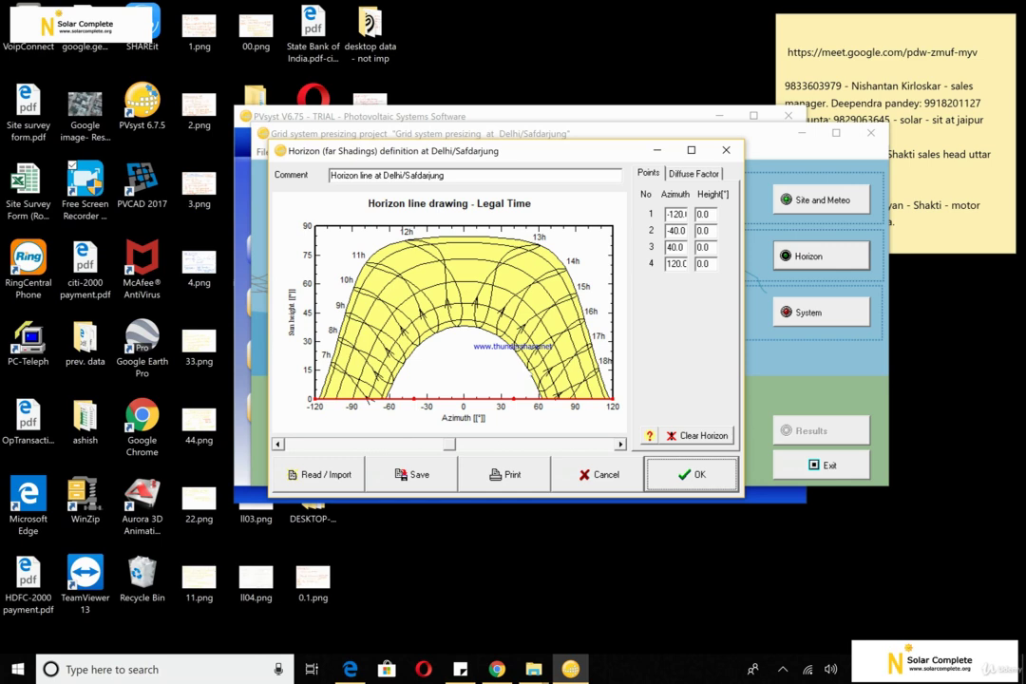
{"action": "right_click", "coordinate": [529, 370]}
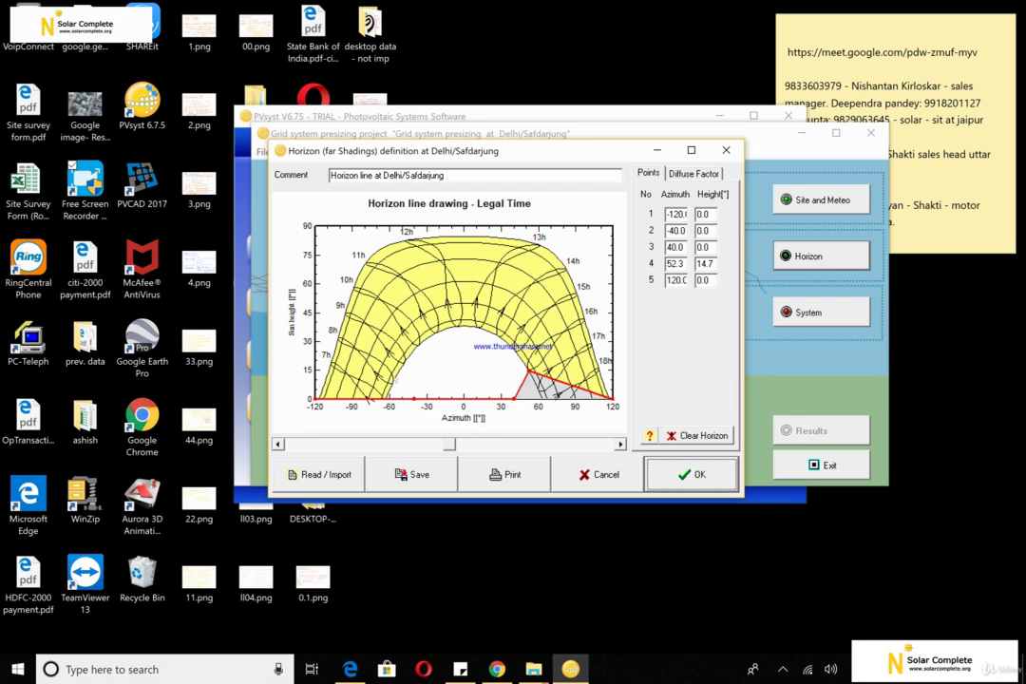
{"action": "left_click", "coordinate": [393, 376]}
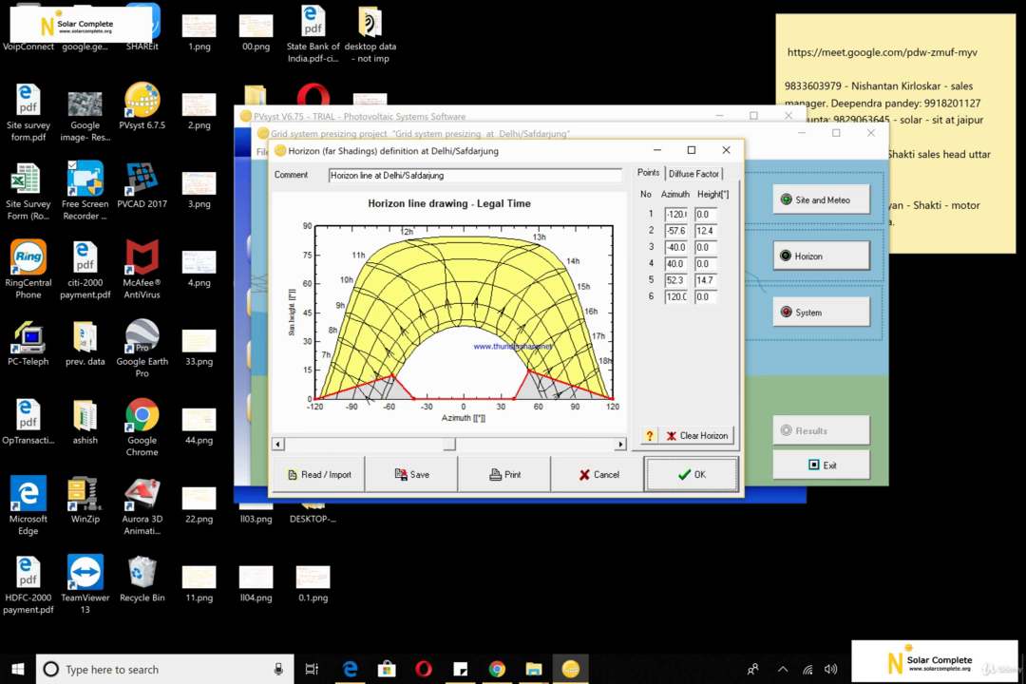
{"action": "left_click", "coordinate": [371, 373]}
{"action": "left_click", "coordinate": [353, 371]}
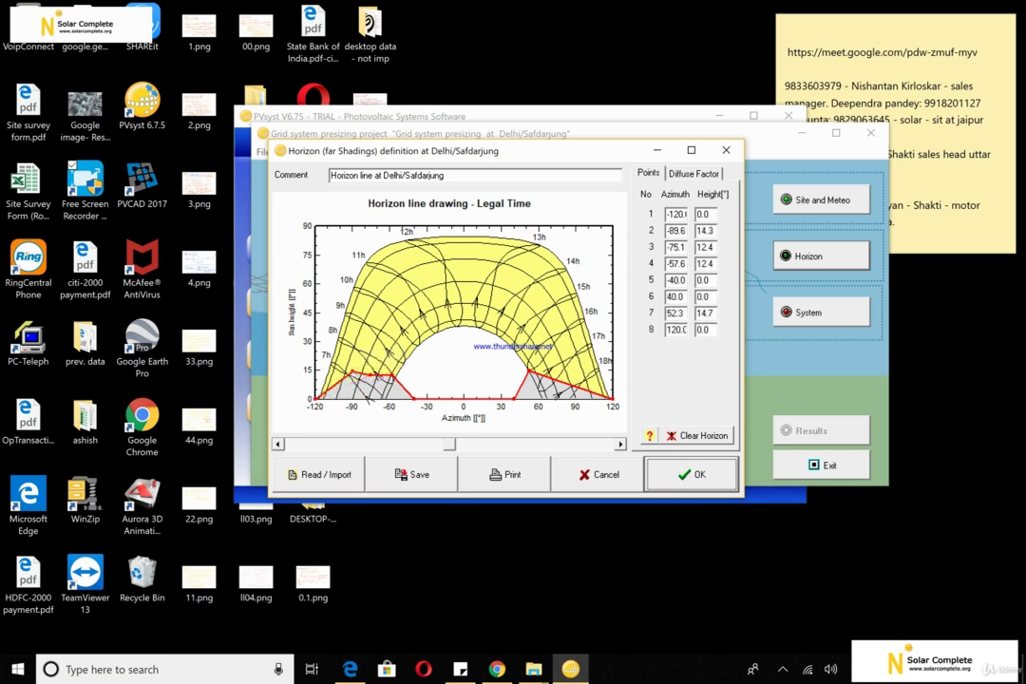
{"action": "left_click", "coordinate": [338, 371]}
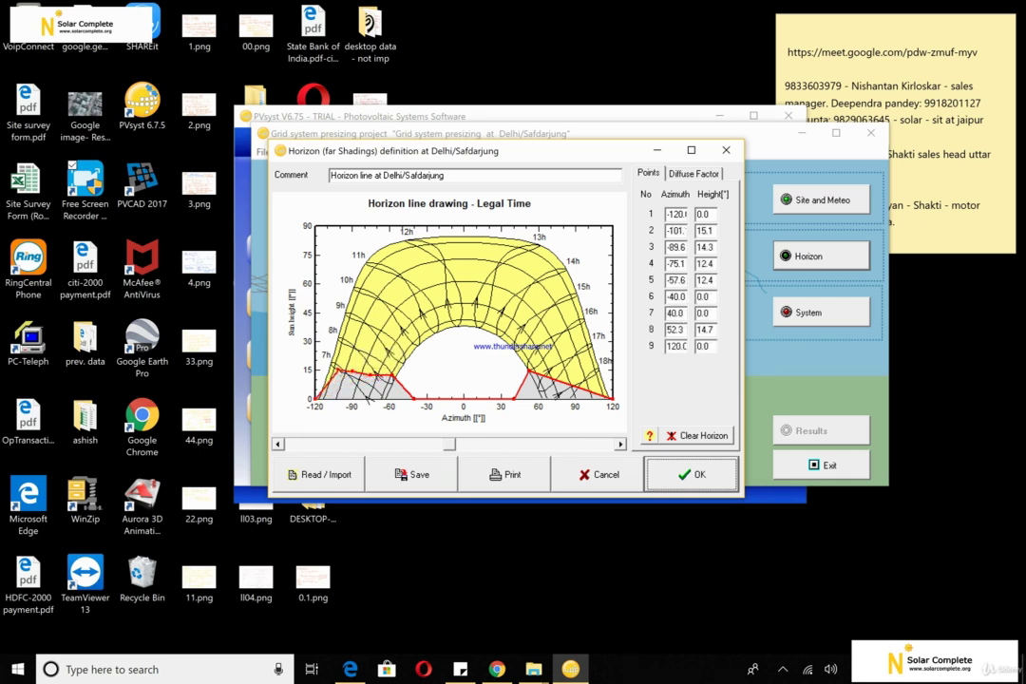
{"action": "left_click", "coordinate": [330, 365]}
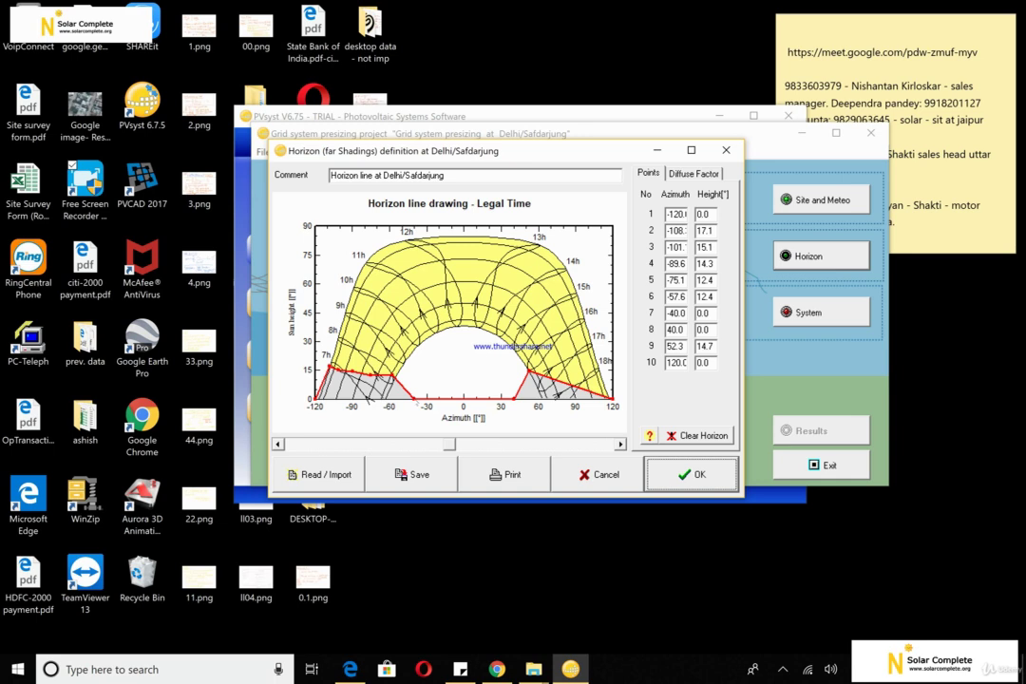
- Reshape the morning side of the horizon line with points at about azimuth/height -57/0, -115/15.5 and -120/14.7 degrees
{"action": "left_click_drag", "start_coordinate": [414, 399], "coordinate": [393, 399]}
{"action": "left_click", "coordinate": [318, 370]}
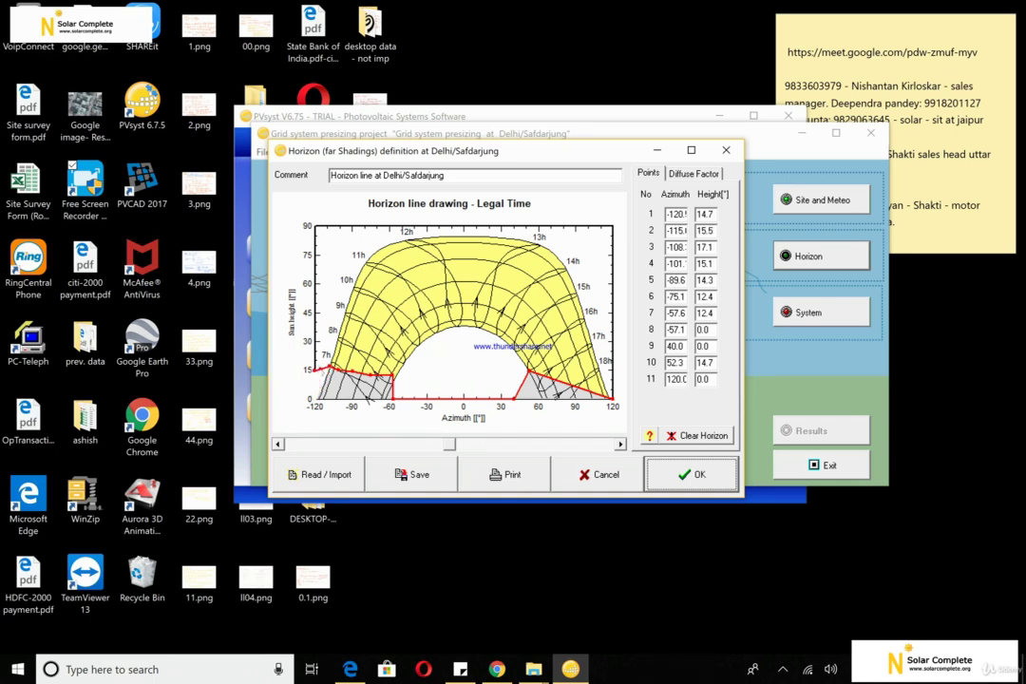
{"action": "left_click_drag", "start_coordinate": [316, 399], "coordinate": [323, 370]}
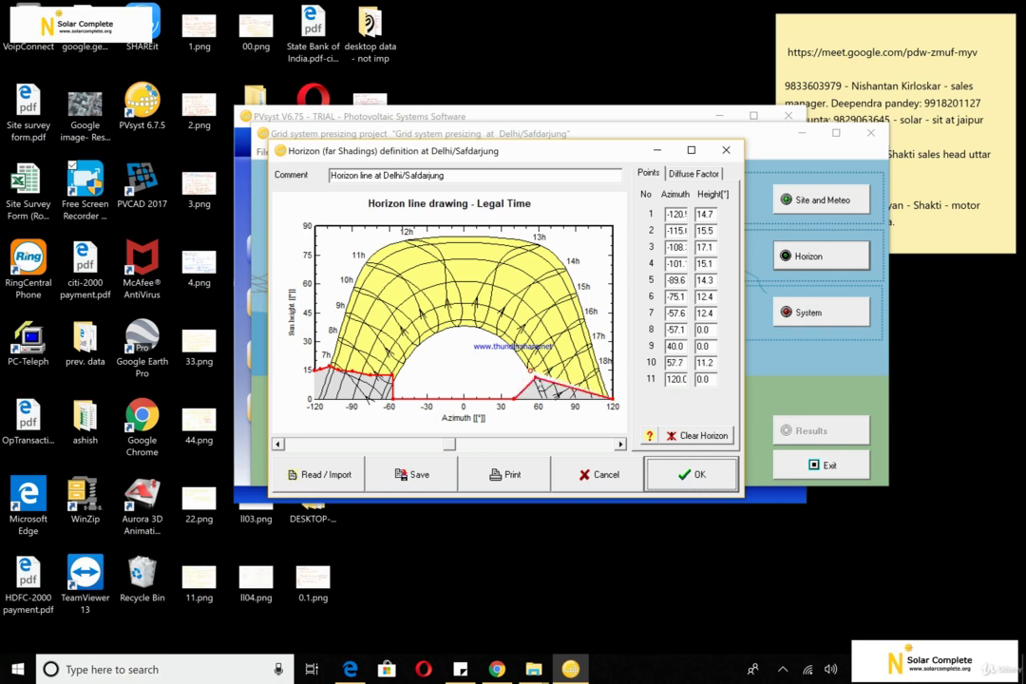
- Reshape the afternoon side of the horizon line with points at about azimuth/height 61/13 and 78/14 degrees
{"action": "left_click_drag", "start_coordinate": [529, 370], "coordinate": [542, 399]}
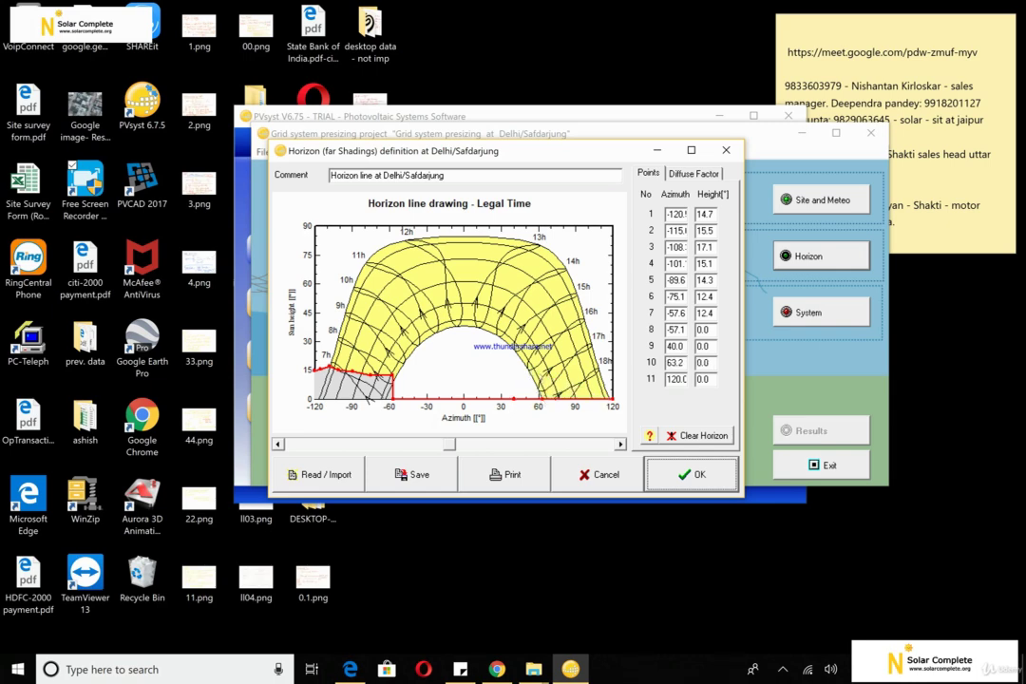
{"action": "left_click", "coordinate": [539, 373]}
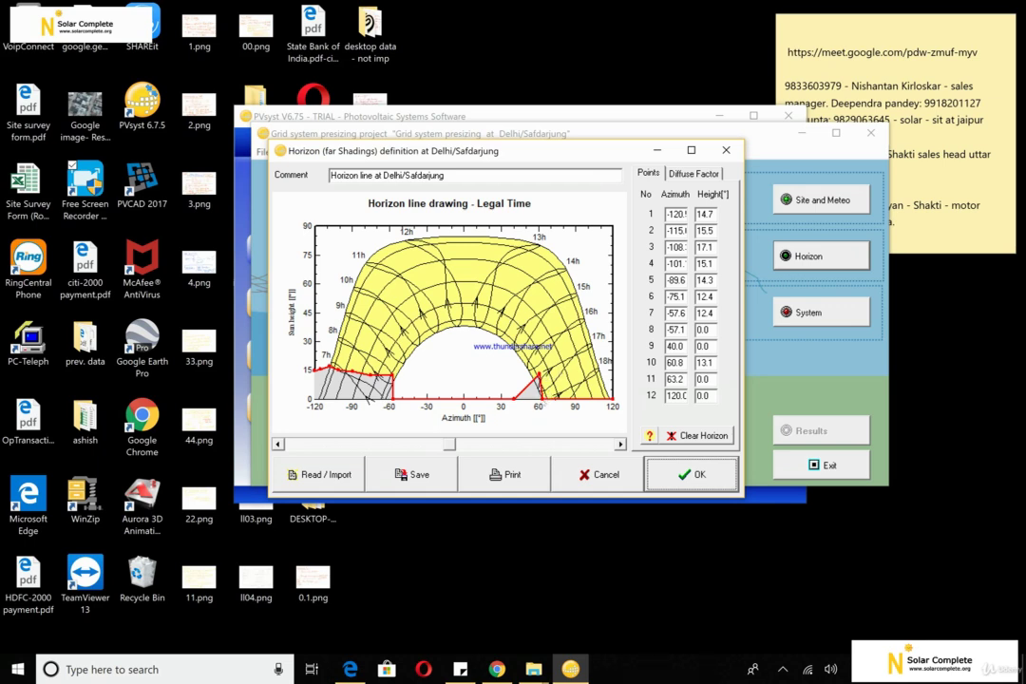
{"action": "left_click_drag", "start_coordinate": [542, 399], "coordinate": [560, 372]}
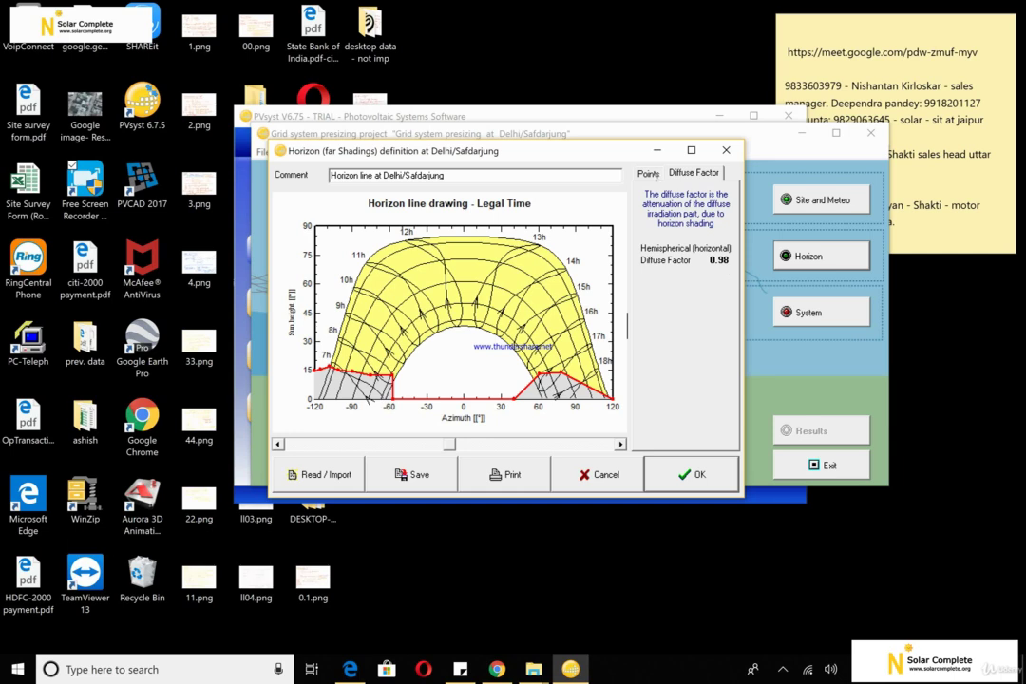
- Review the horizon's diffuse factor and its list of azimuth and height points
{"action": "left_click", "coordinate": [648, 174]}
{"action": "left_click", "coordinate": [682, 173]}
{"action": "left_click", "coordinate": [647, 173]}
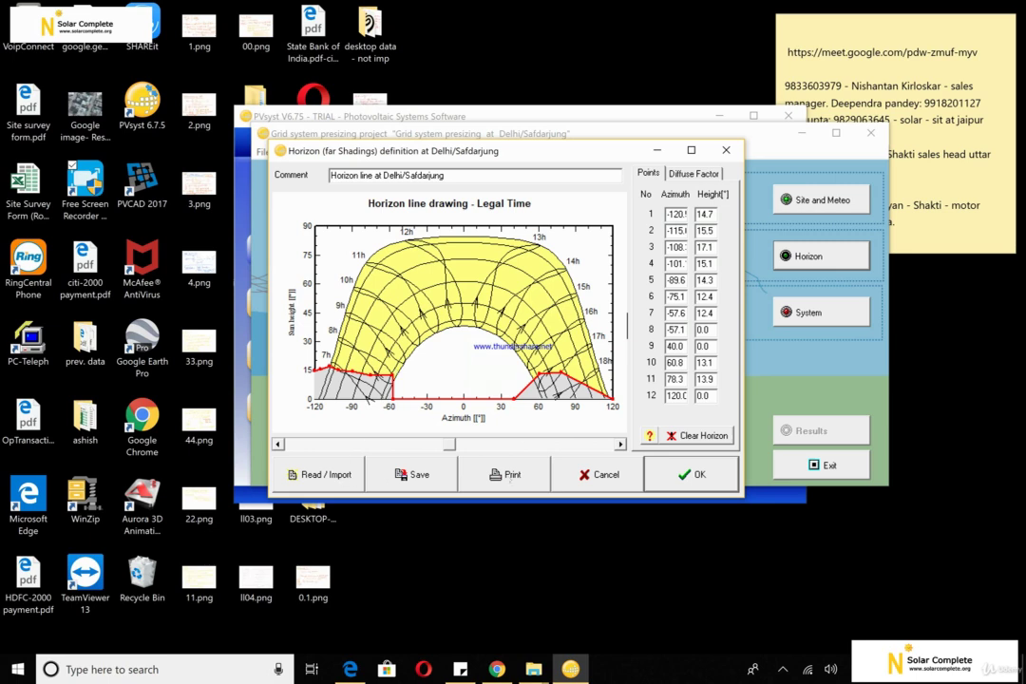
- Examine the source types available for importing a horizon profile, without importing one
{"action": "left_click", "coordinate": [342, 485]}
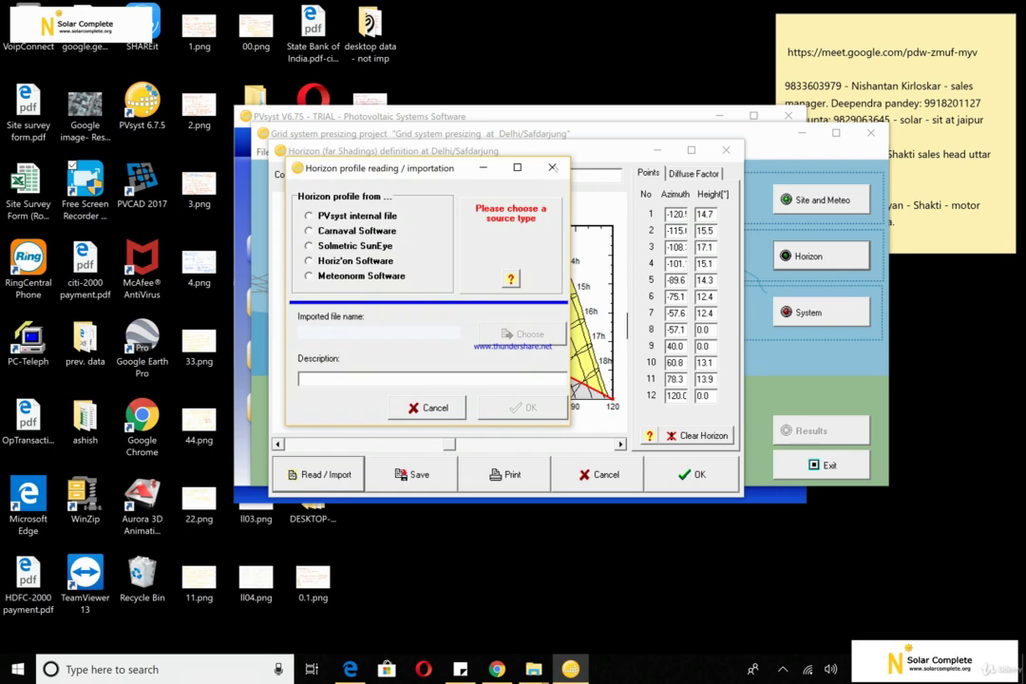
{"action": "key", "text": "Escape"}
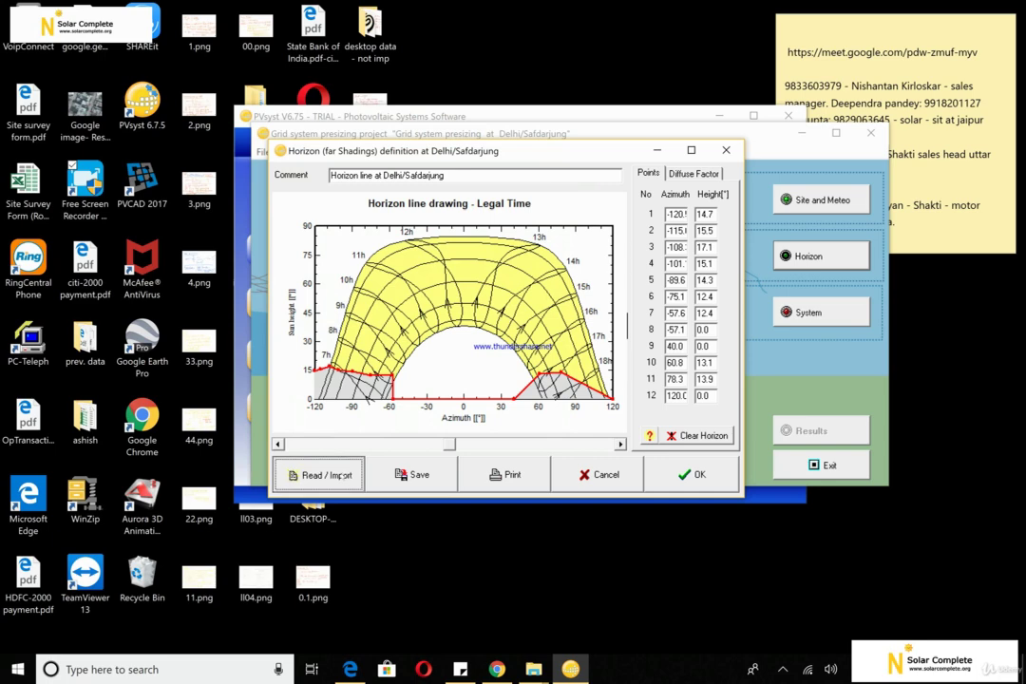
{"action": "left_click", "coordinate": [340, 475]}
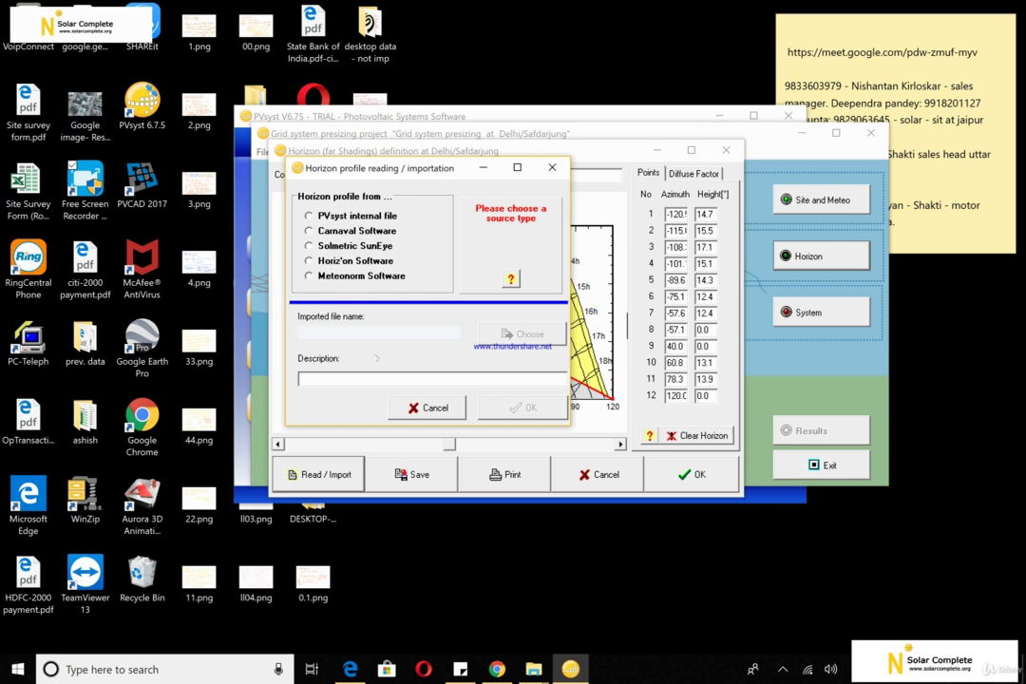
{"action": "left_click", "coordinate": [433, 409]}
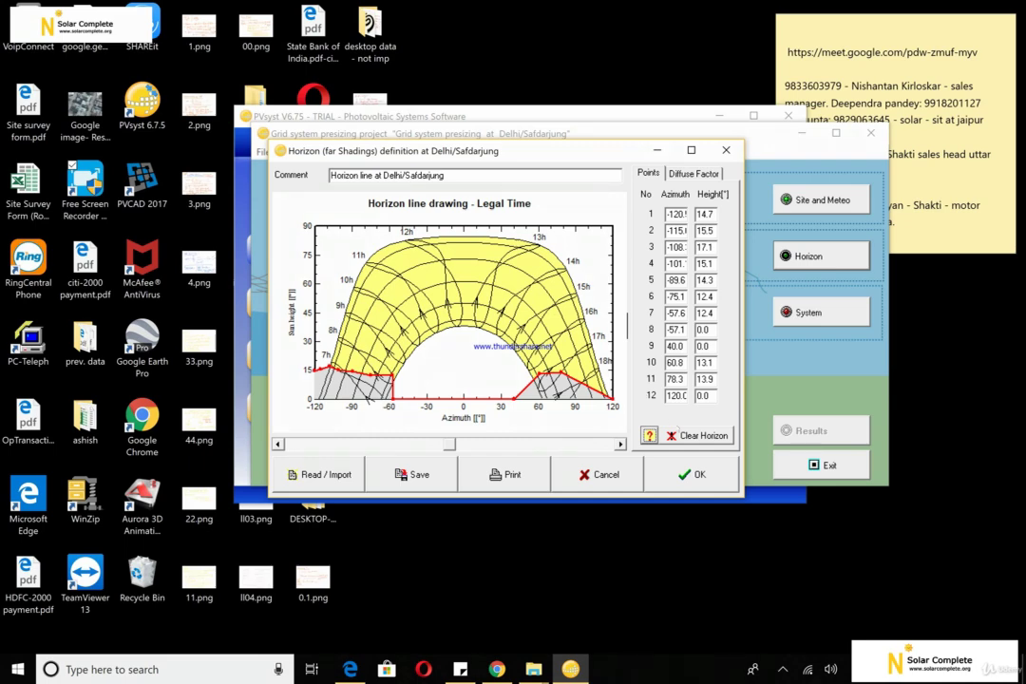
- Clear all points from the Delhi/Safdarjung horizon line and accept the horizon definition
{"action": "left_click", "coordinate": [698, 435]}
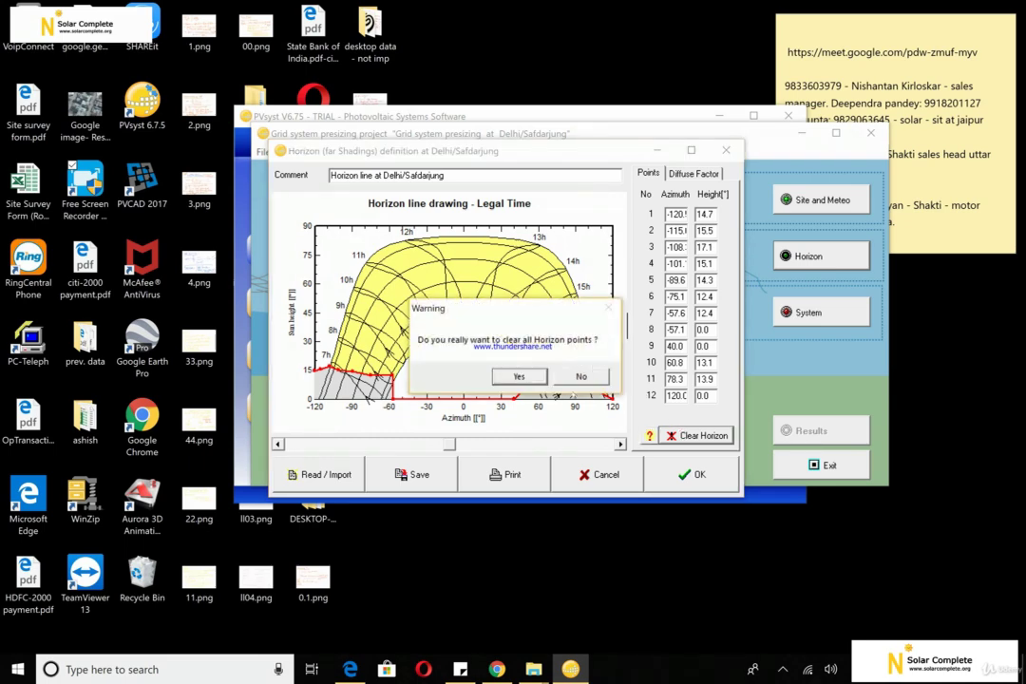
{"action": "left_click", "coordinate": [519, 376]}
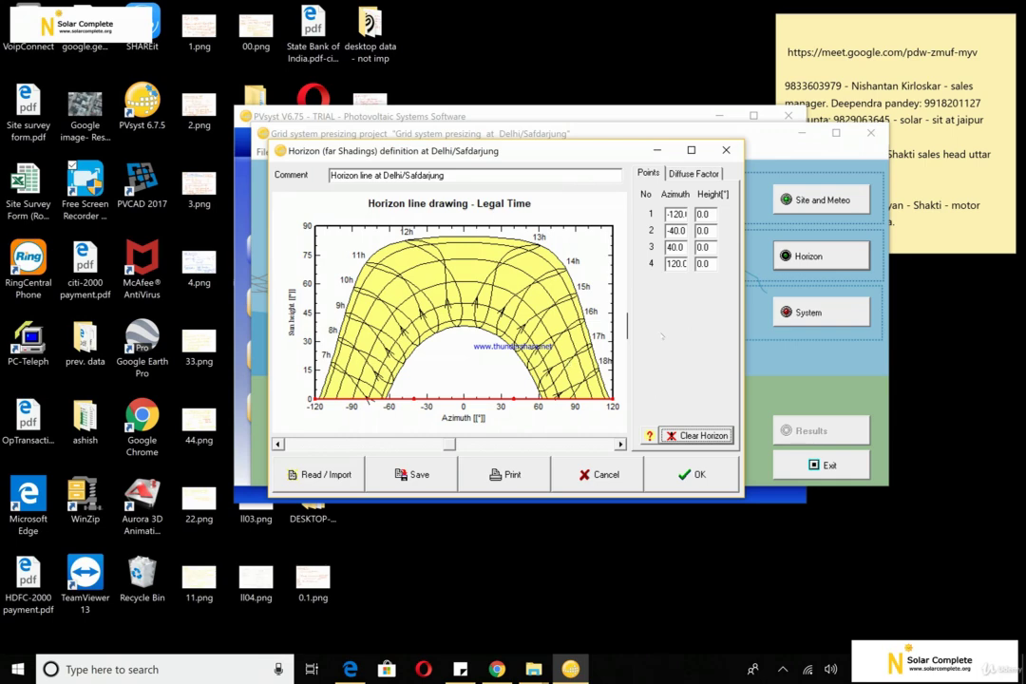
{"action": "left_click", "coordinate": [686, 474]}
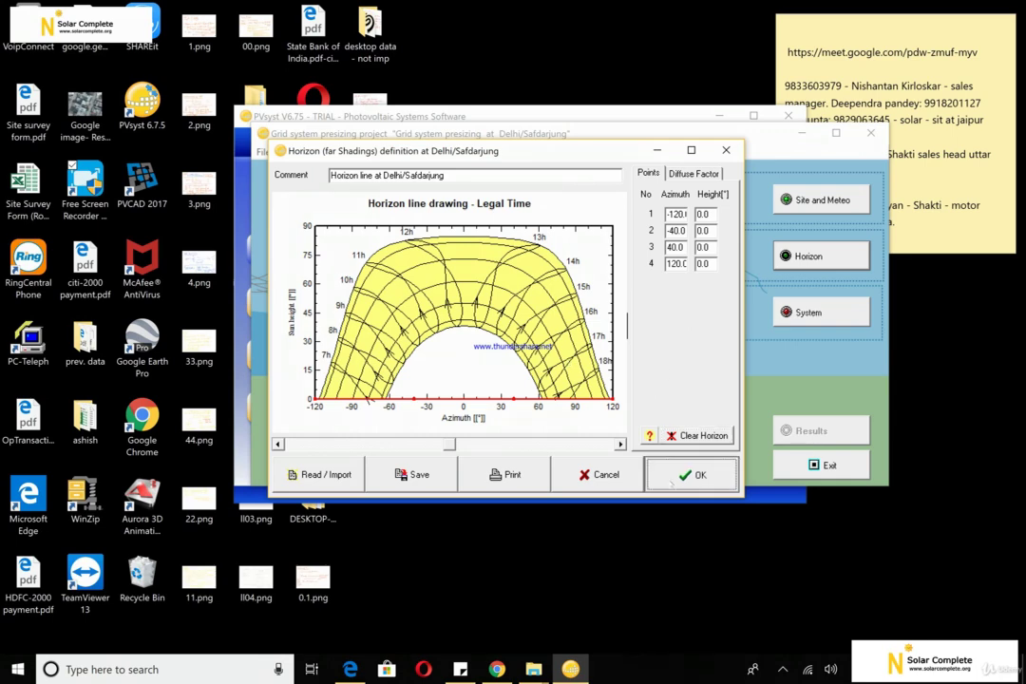